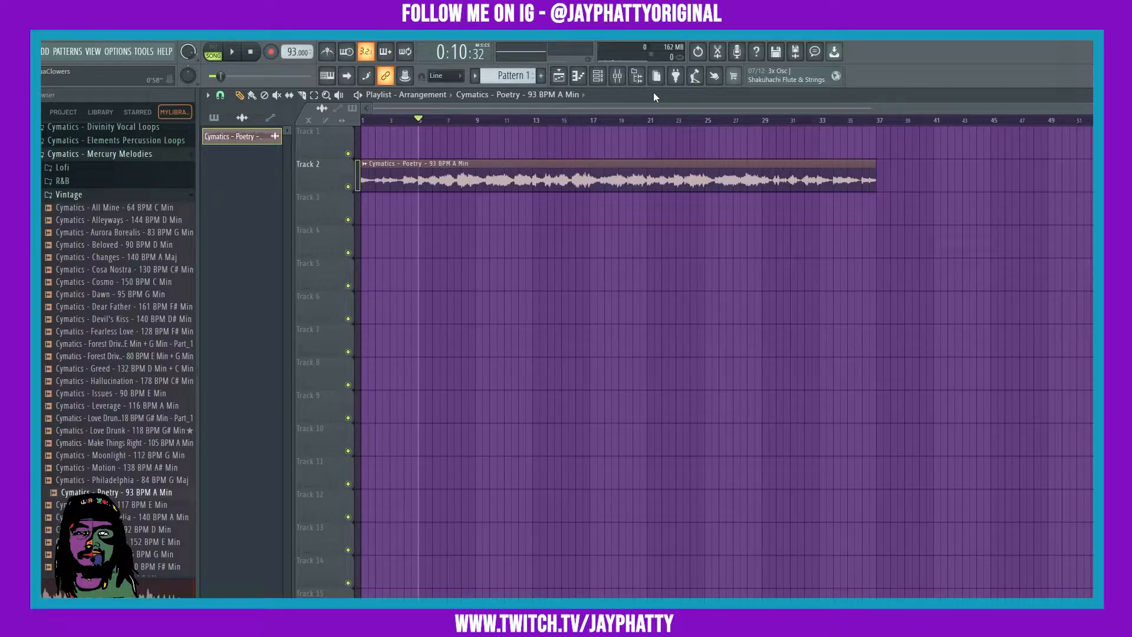
# Step: Route the Poetry sample clip to mixer insert 4 while briefly playing it
pyautogui.click(232, 51)
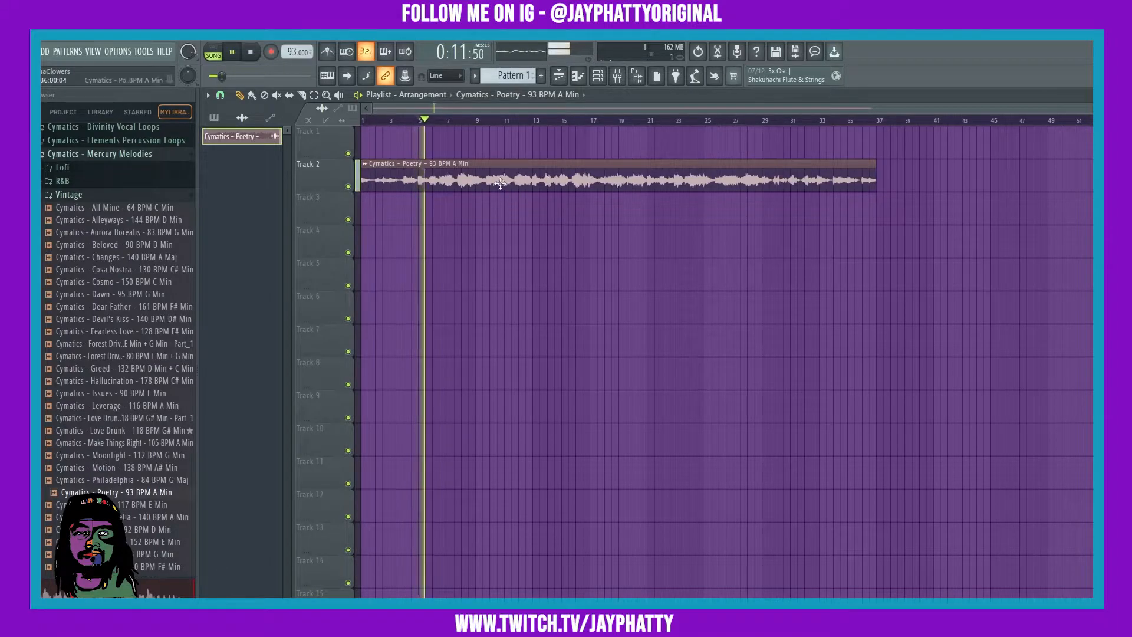
pyautogui.doubleClick(517, 182)
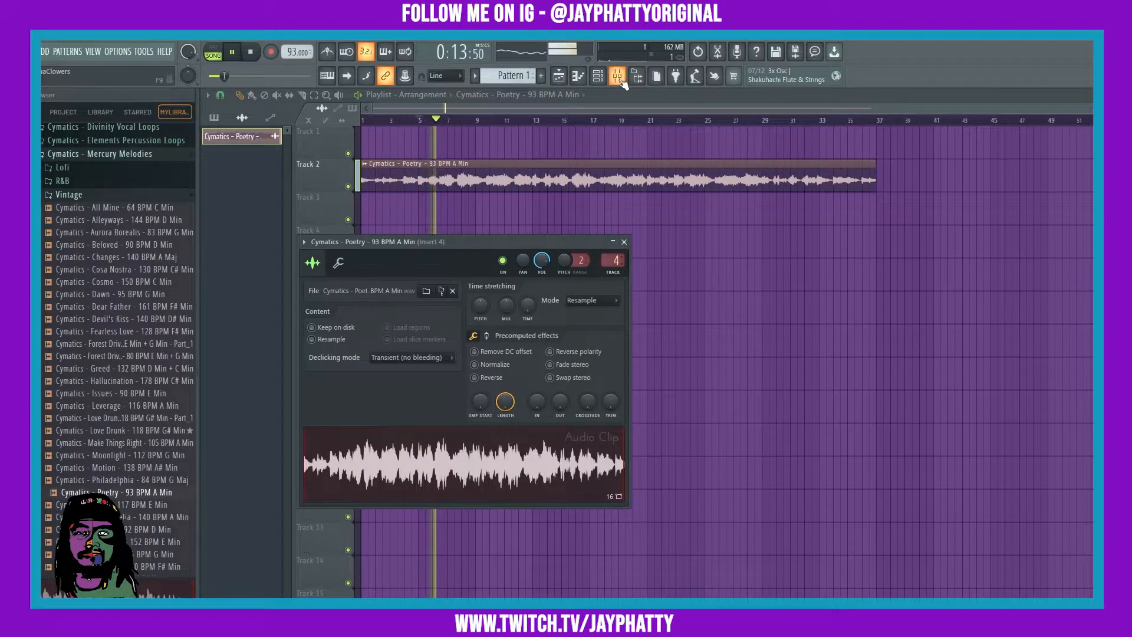
pyautogui.click(613, 259)
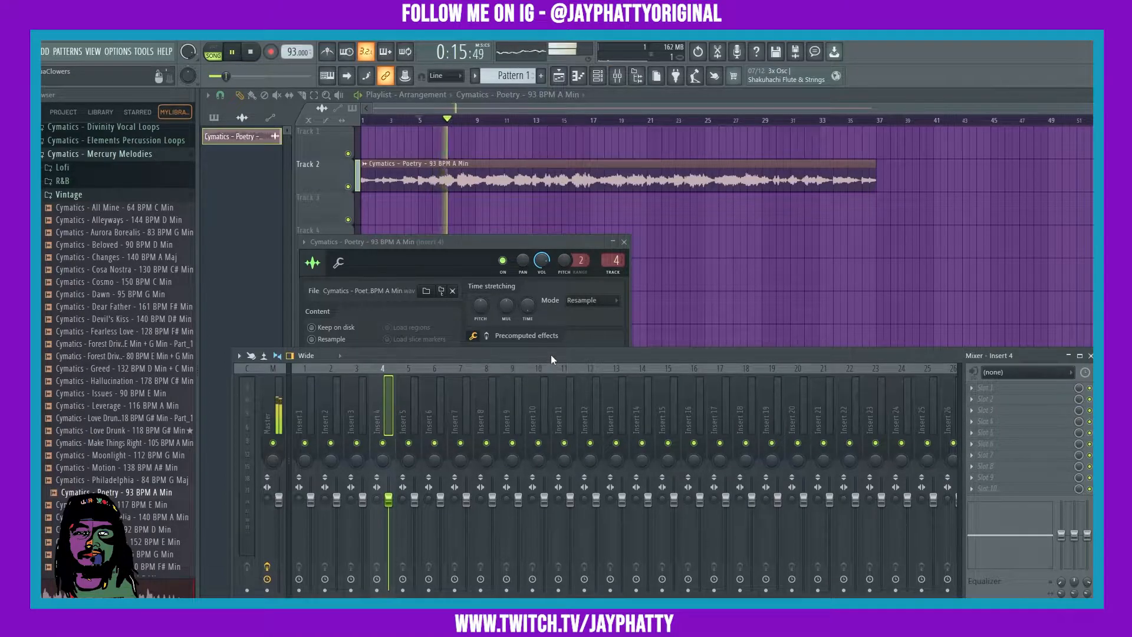
pyautogui.click(251, 52)
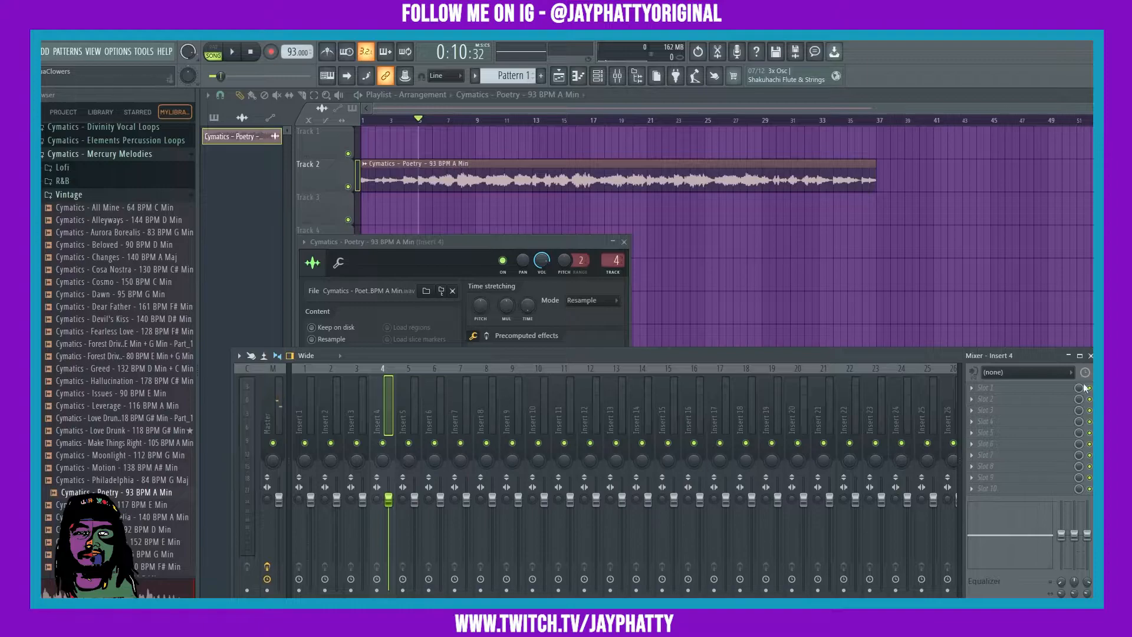
# Step: Load Gross Beat into the first effect slot of insert 4 and bring up its preset banks
pyautogui.click(989, 389)
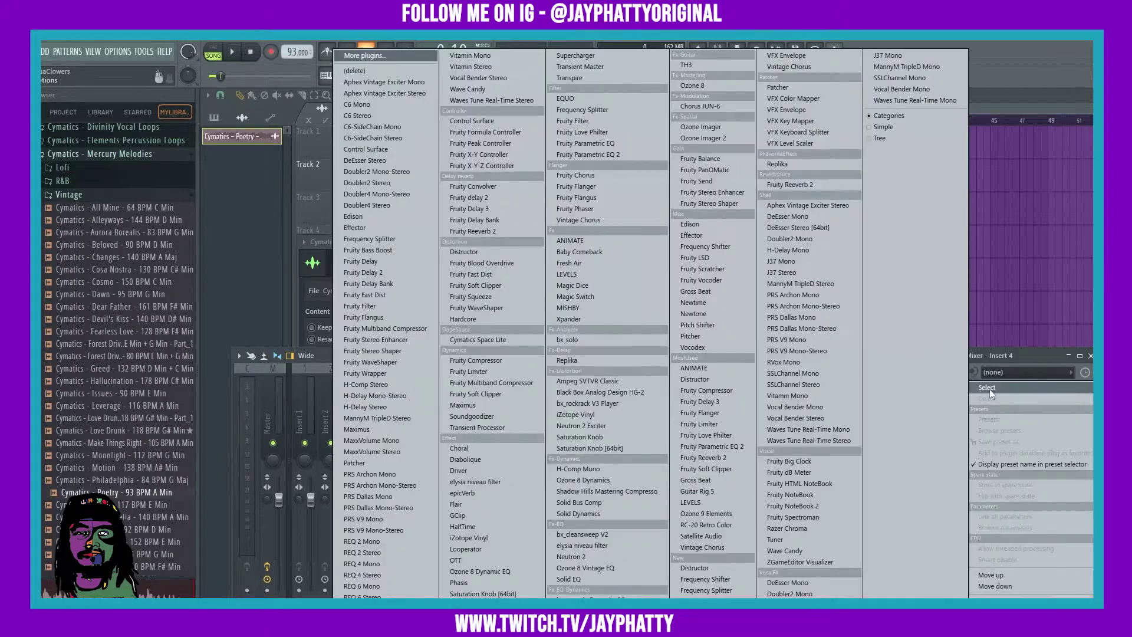
pyautogui.click(717, 481)
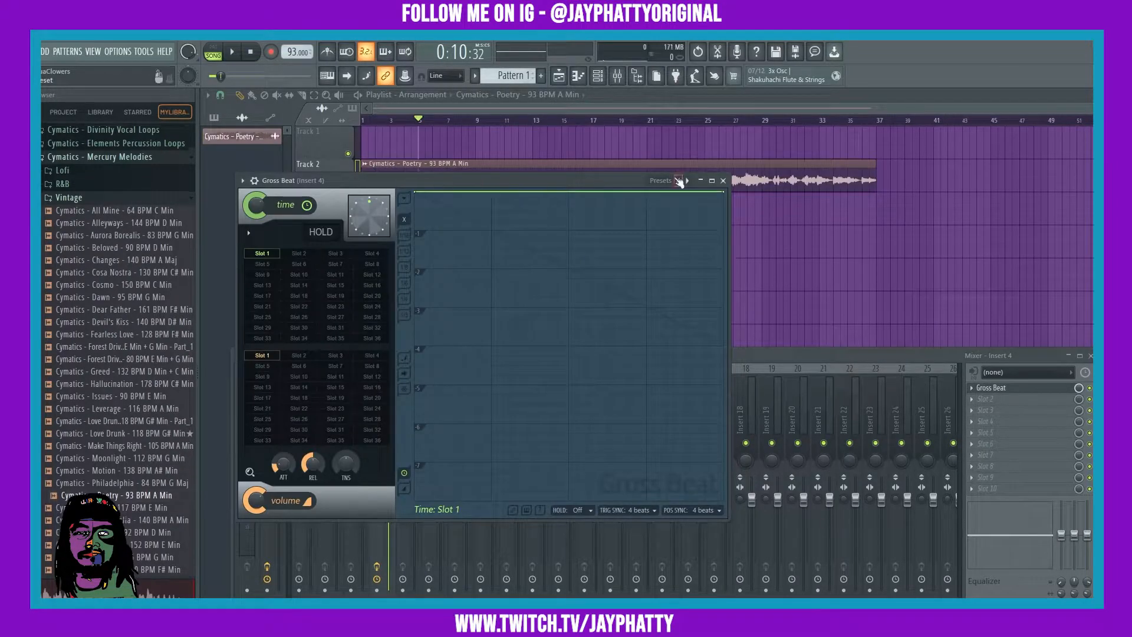
pyautogui.click(659, 183)
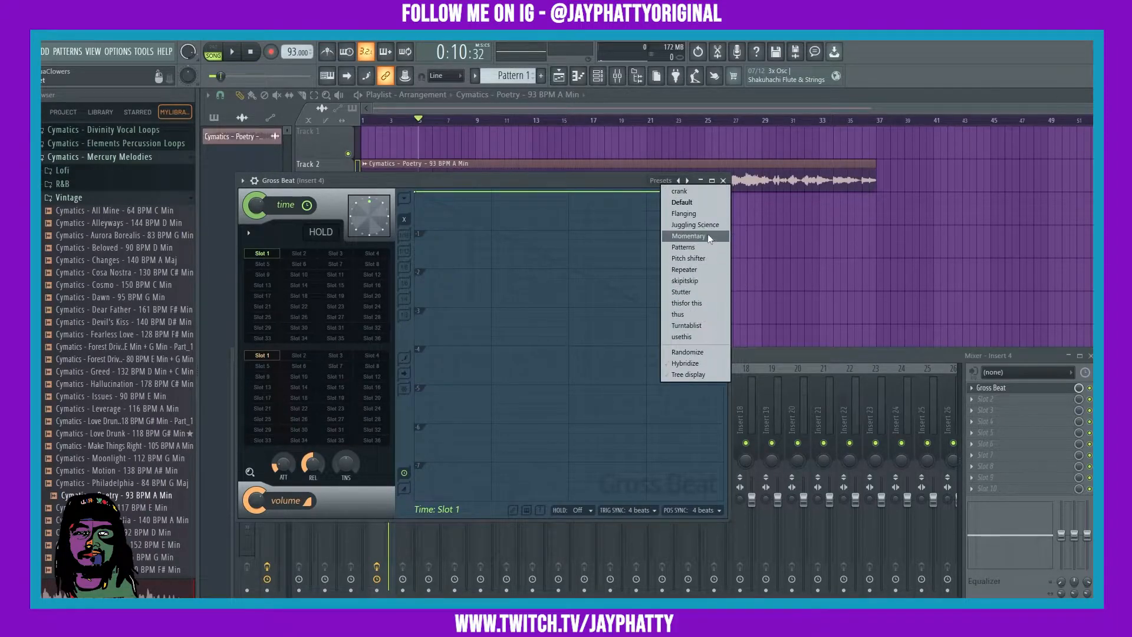
# Step: Step through Gross Beat banks to Juggling Science and move the window to the right
pyautogui.click(606, 178)
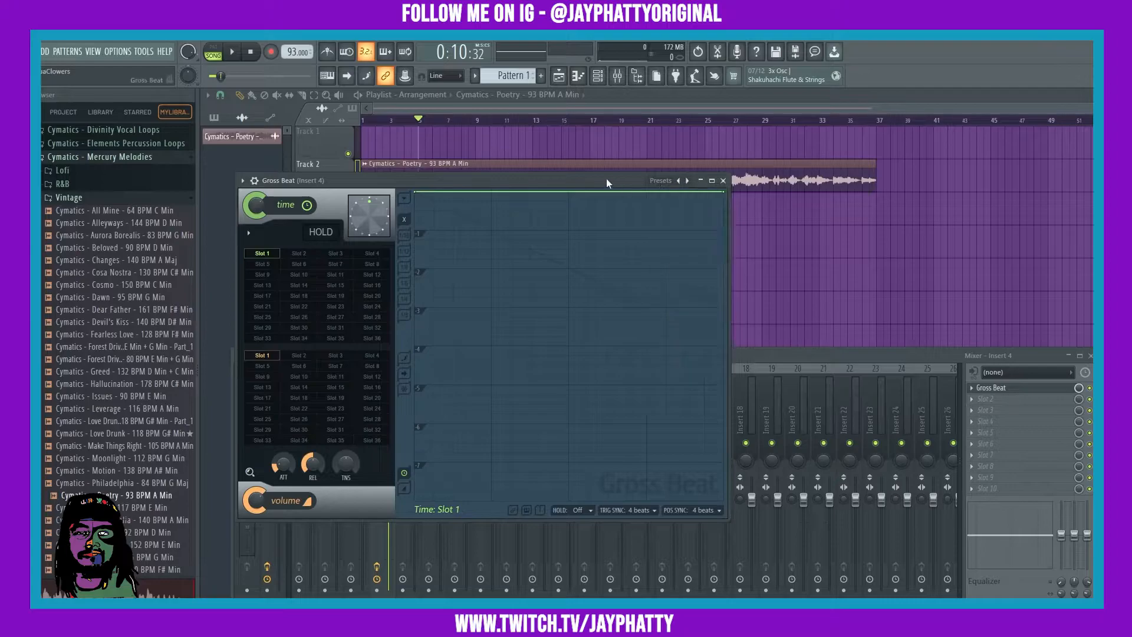
pyautogui.click(687, 180)
pyautogui.click(689, 181)
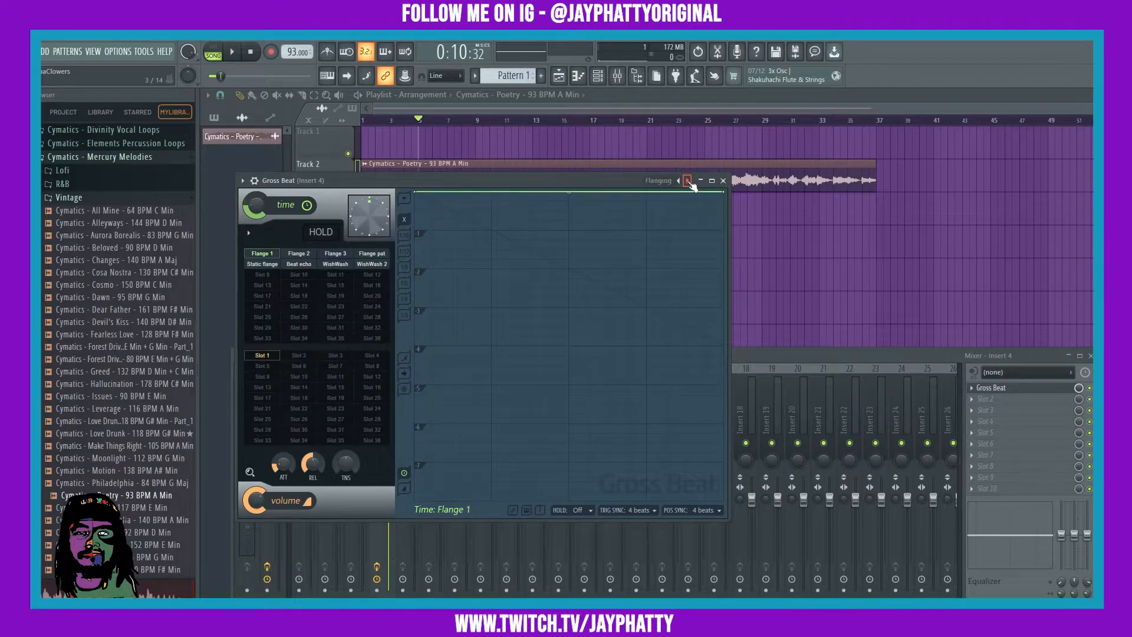
pyautogui.moveTo(552, 183); pyautogui.dragTo(703, 179)
pyautogui.moveTo(577, 175); pyautogui.dragTo(709, 180)
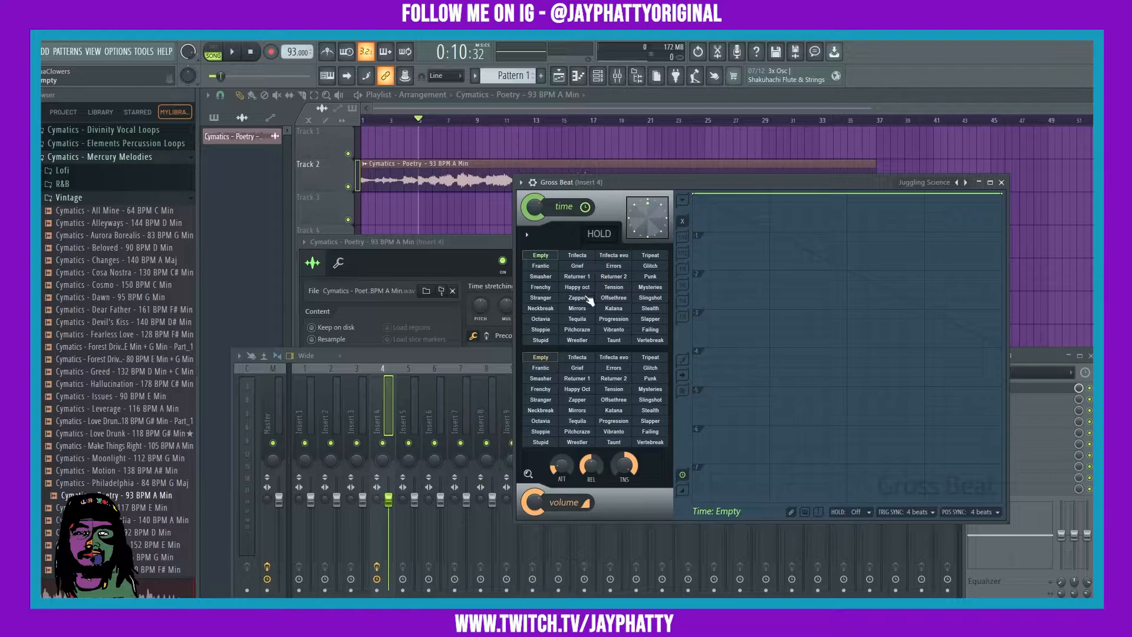
# Step: Apply the Trifecta time preset and play the sample to hear it
pyautogui.click(578, 256)
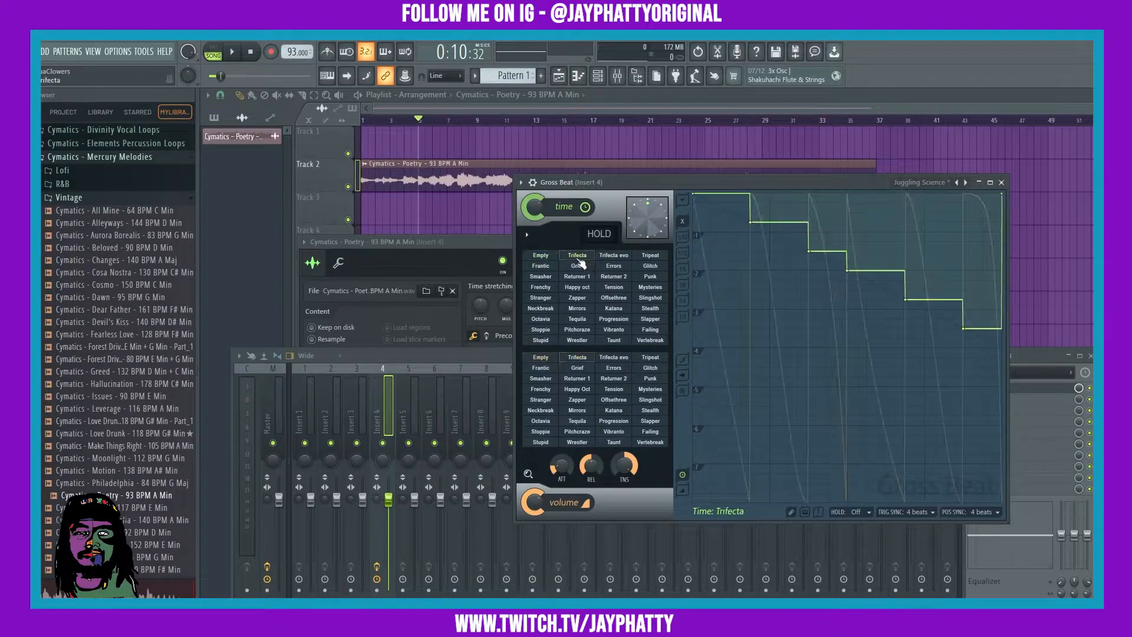
pyautogui.press('space')
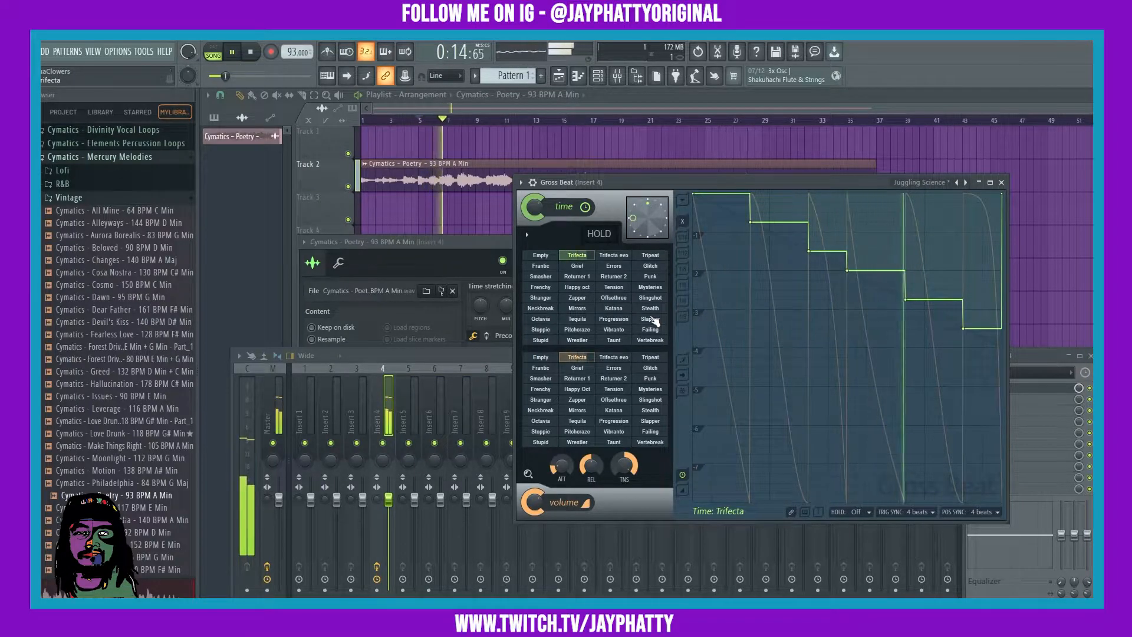
pyautogui.press('space')
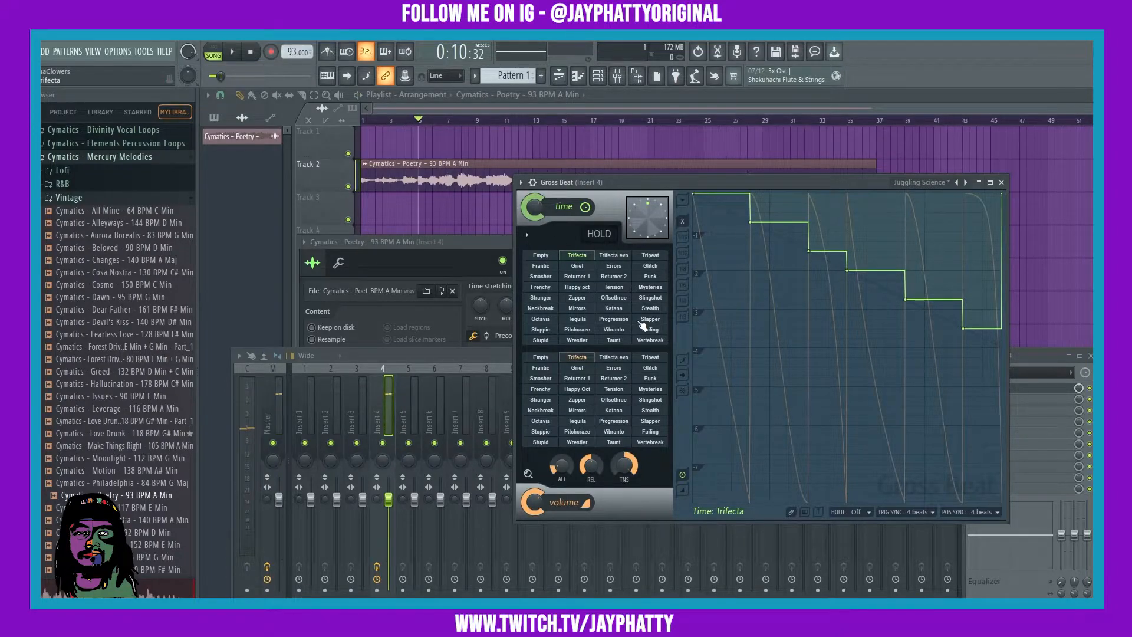
# Step: Switch to the Returner 1 time preset and audition it on the loop
pyautogui.click(580, 277)
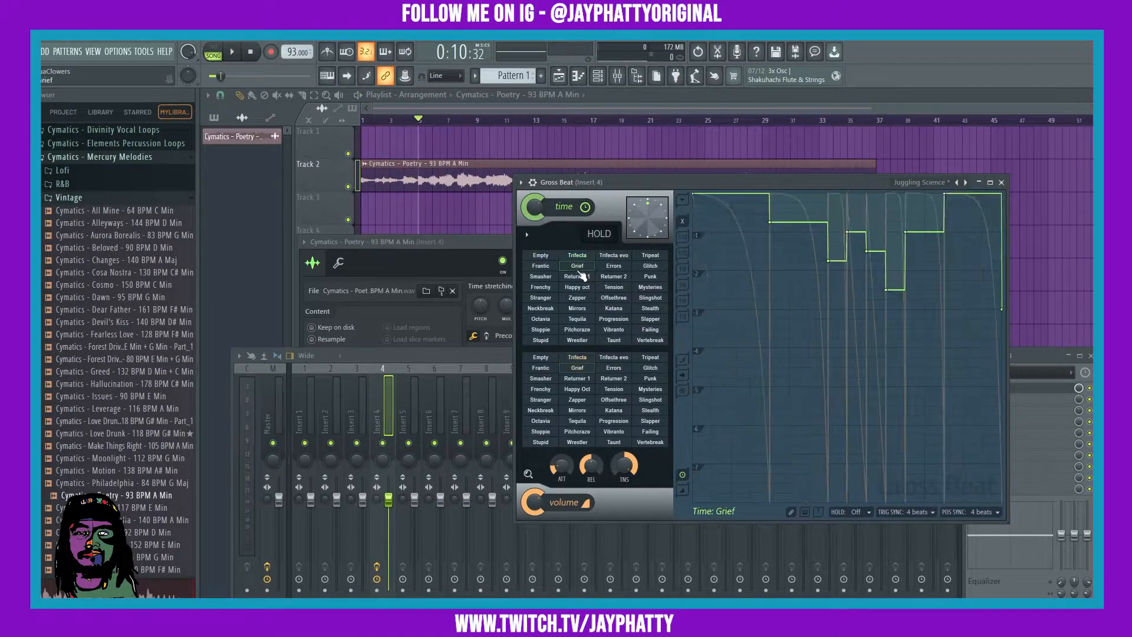
pyautogui.press('space')
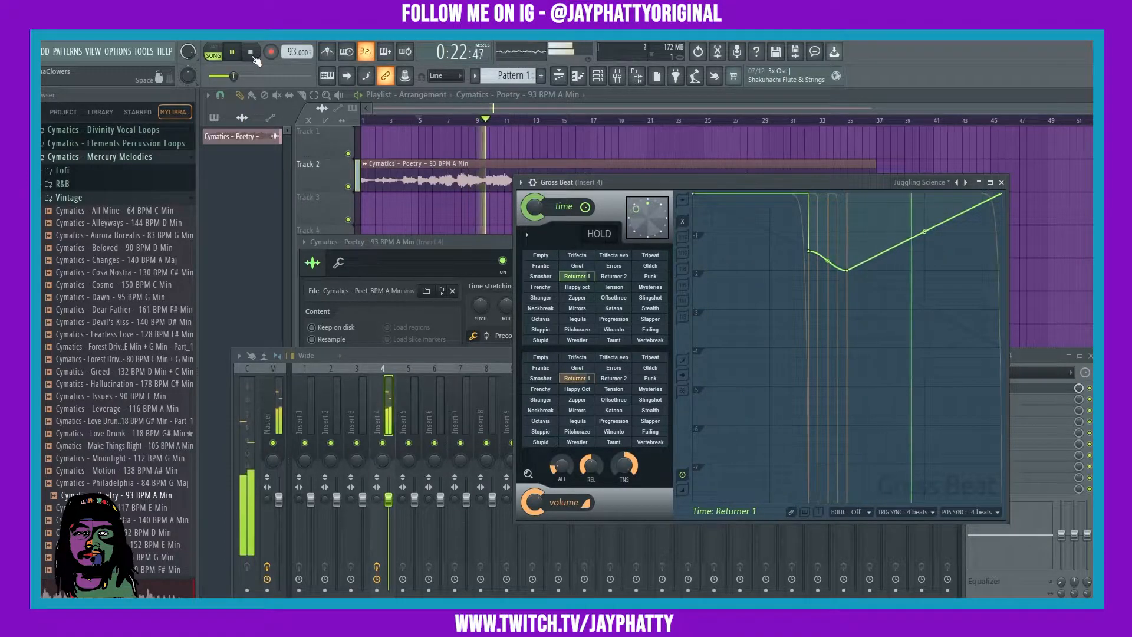
pyautogui.click(255, 56)
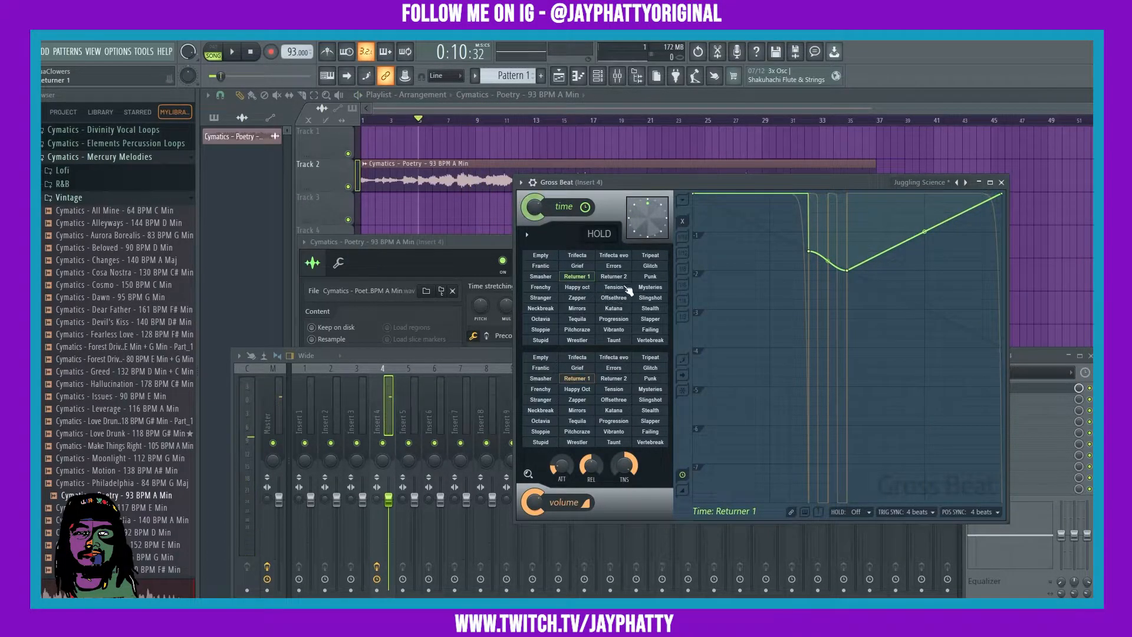
# Step: Switch to the Returner 2 time preset and audition it on the loop
pyautogui.click(612, 275)
pyautogui.click(232, 52)
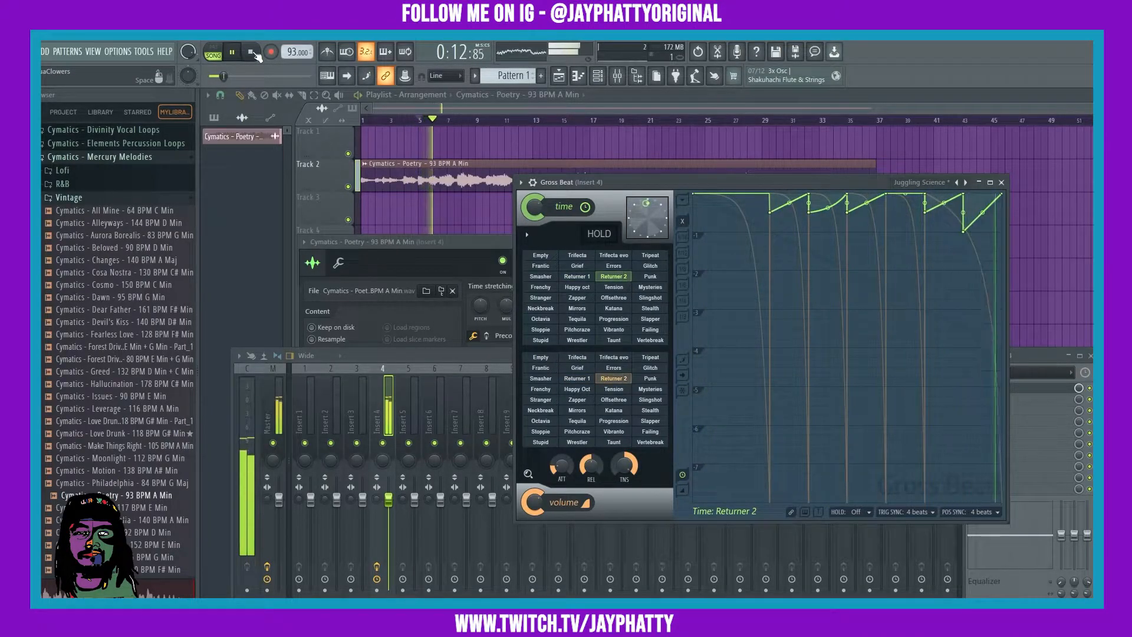
pyautogui.click(253, 53)
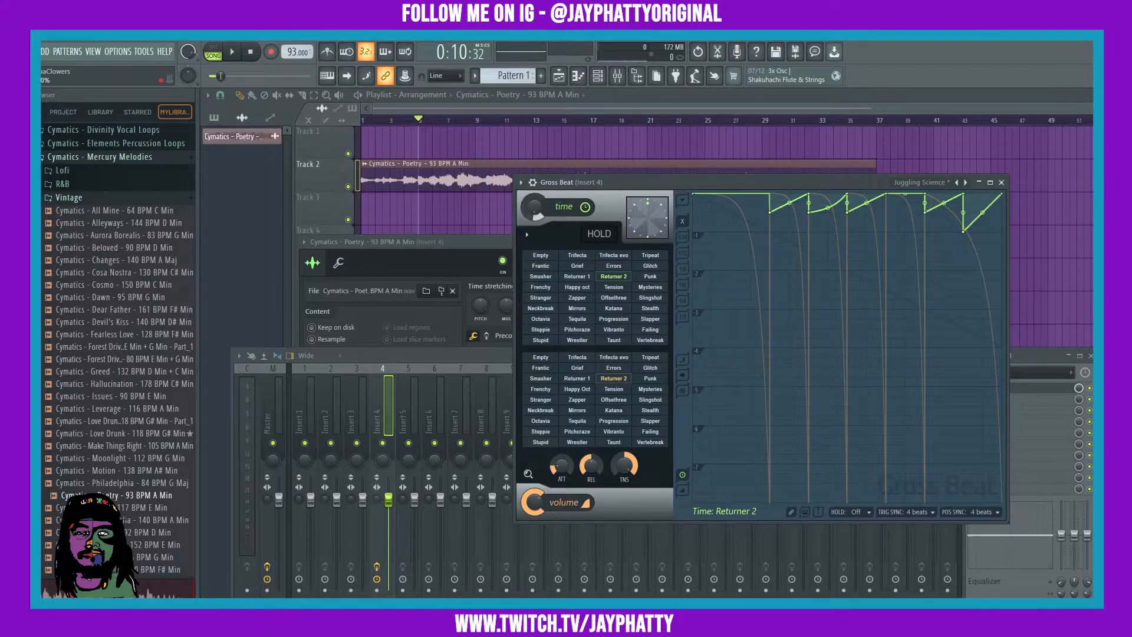
# Step: Set the time preset back to Returner 1 and play the sample several times with it
pyautogui.click(577, 277)
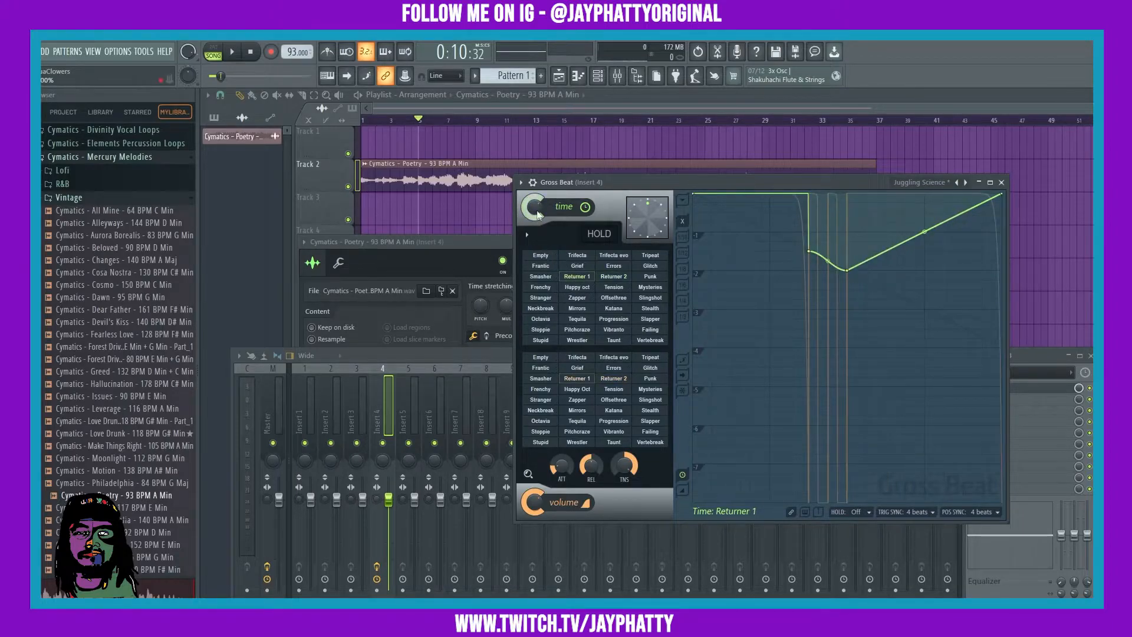
pyautogui.press('space')
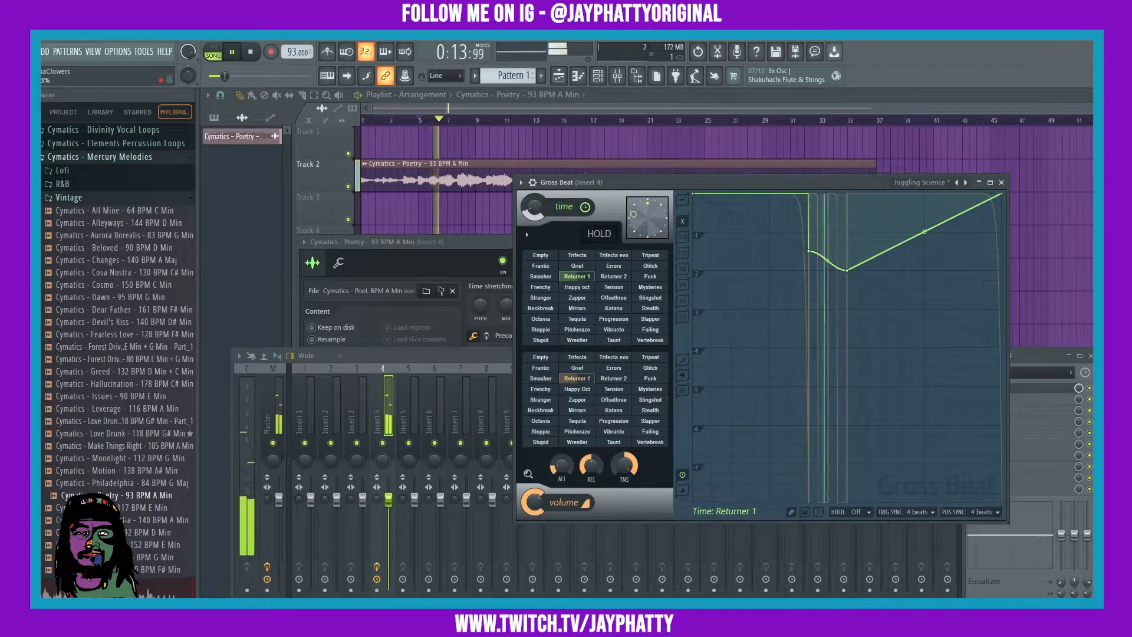
pyautogui.press('space')
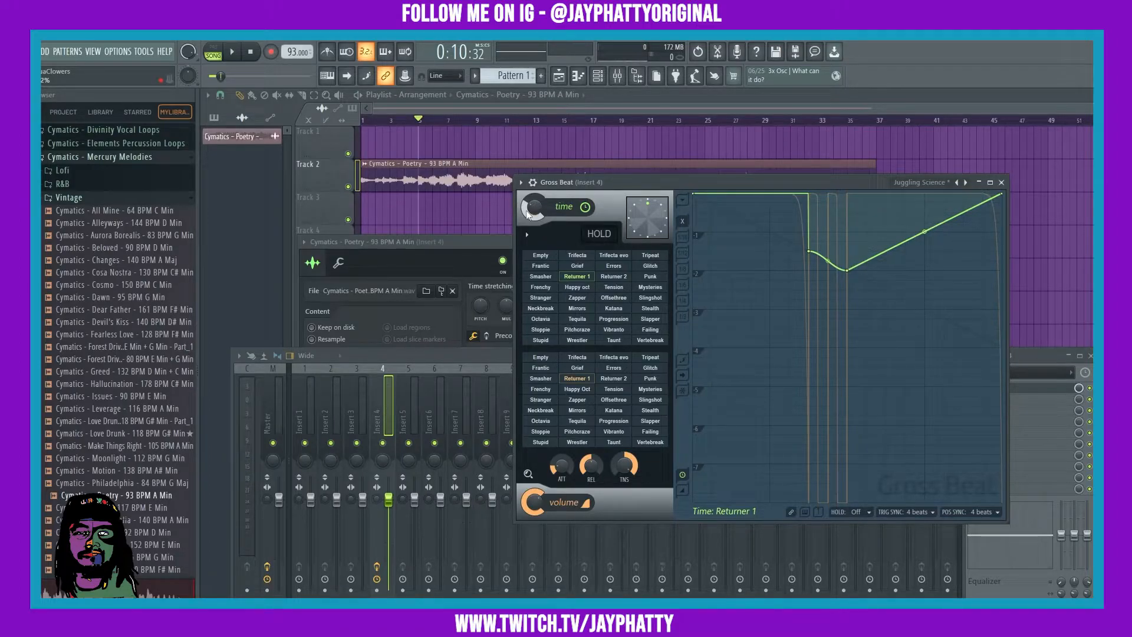
pyautogui.press('space')
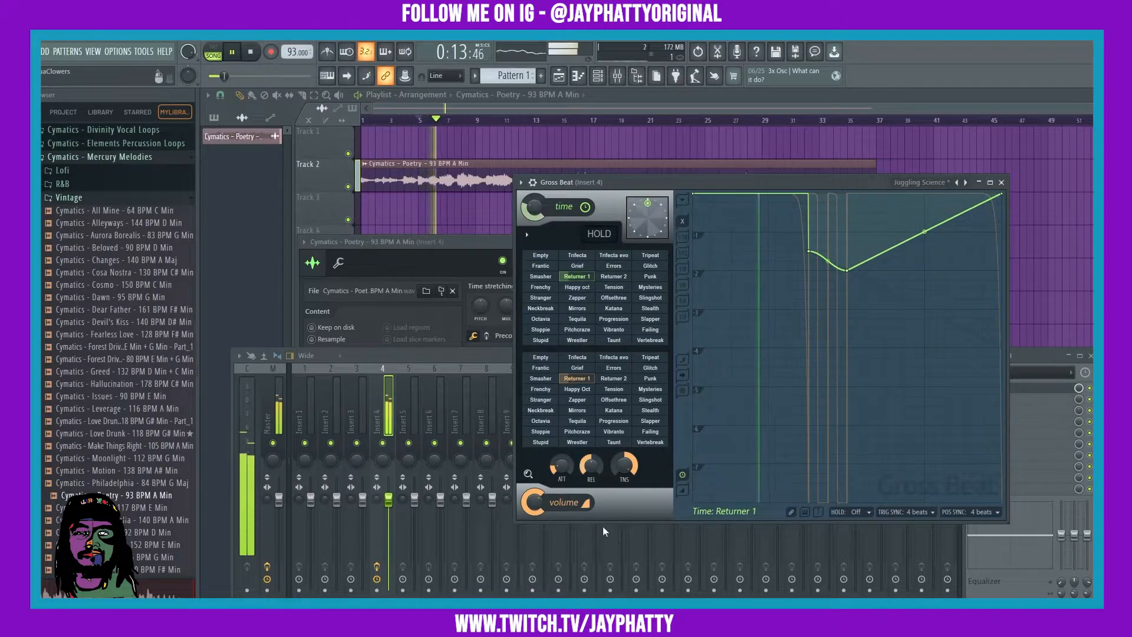
pyautogui.press('space')
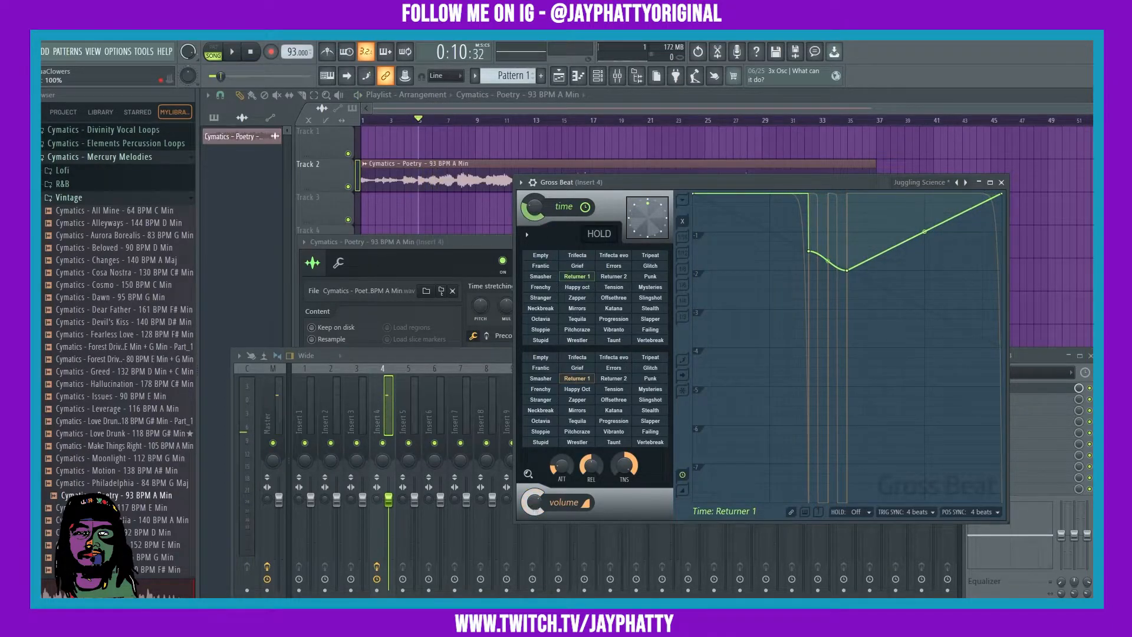
pyautogui.press('space')
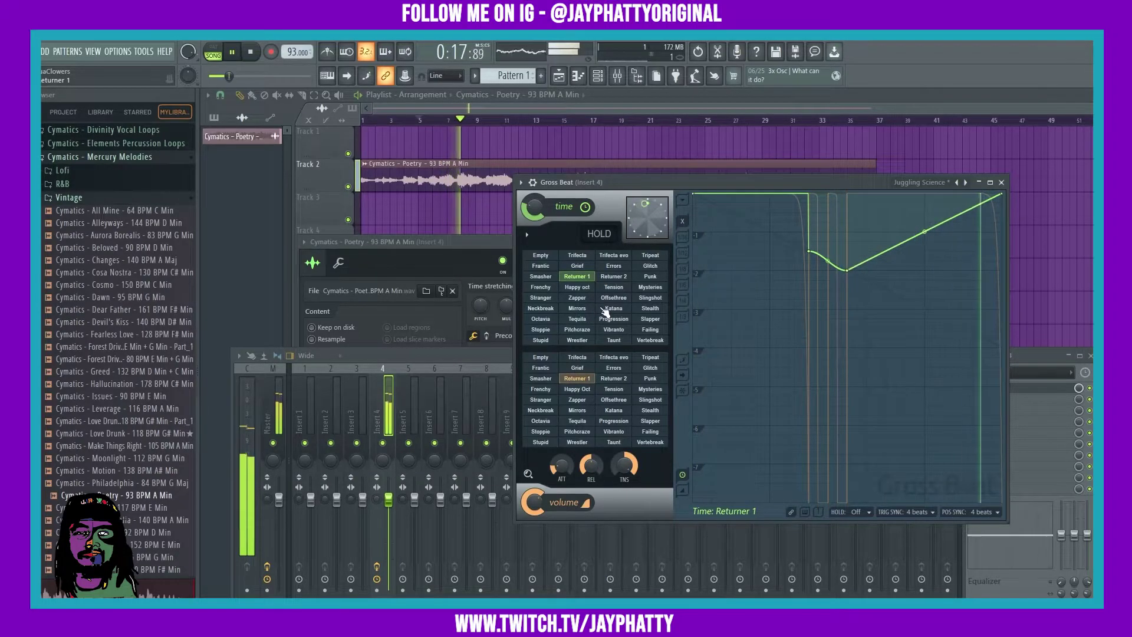
# Step: Stop playback, try the Mirrors time preset, then switch to Offsethree
pyautogui.press('space')
pyautogui.click(577, 309)
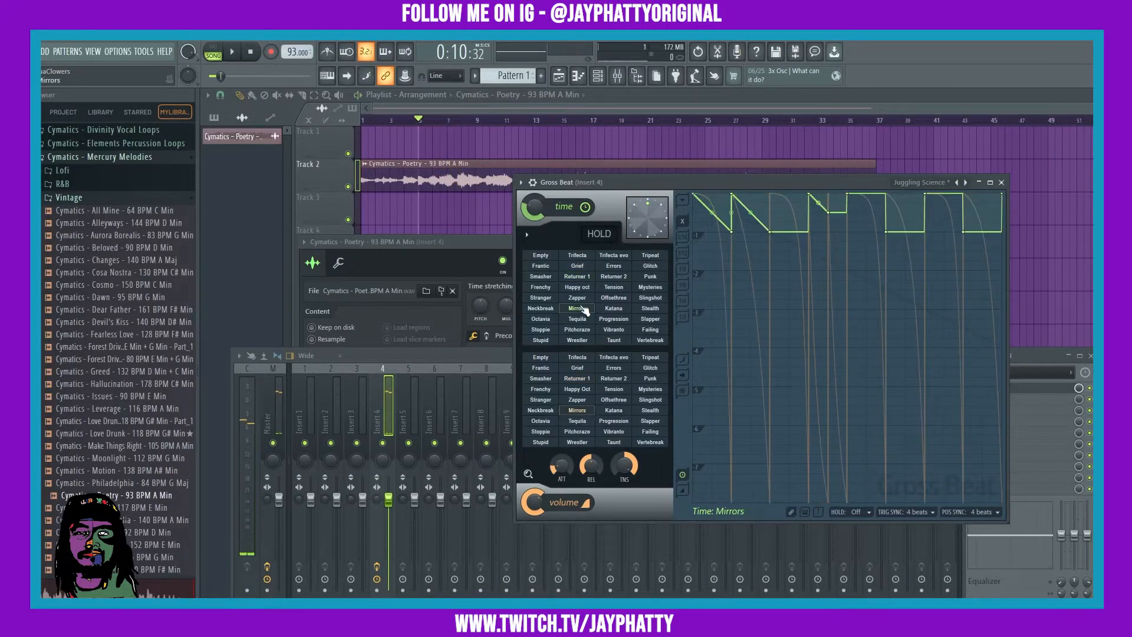
pyautogui.click(619, 299)
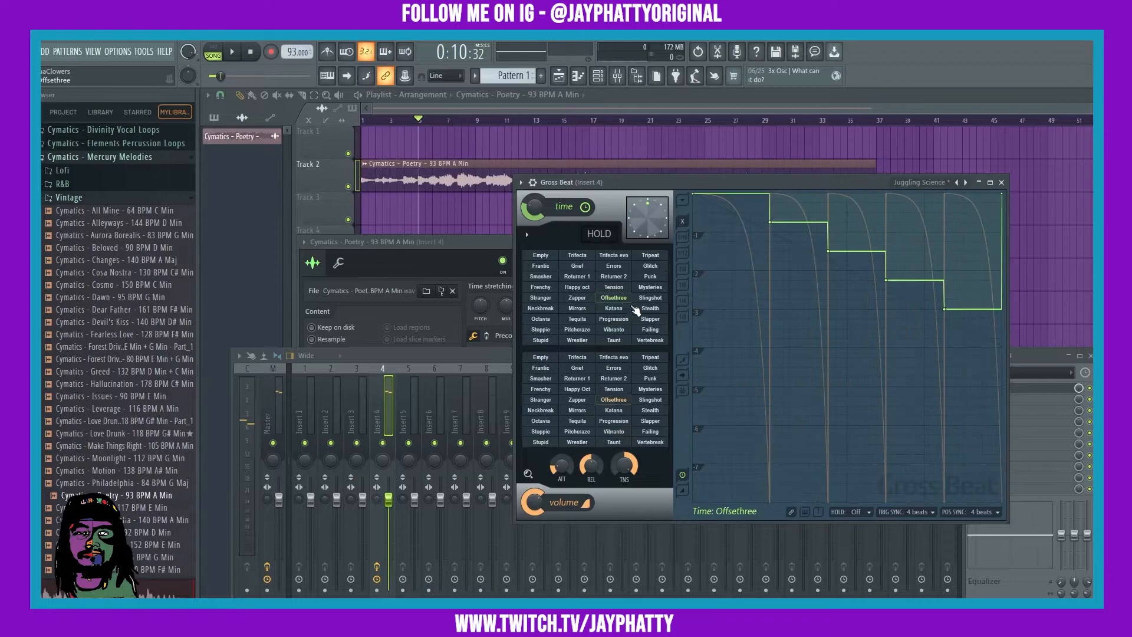